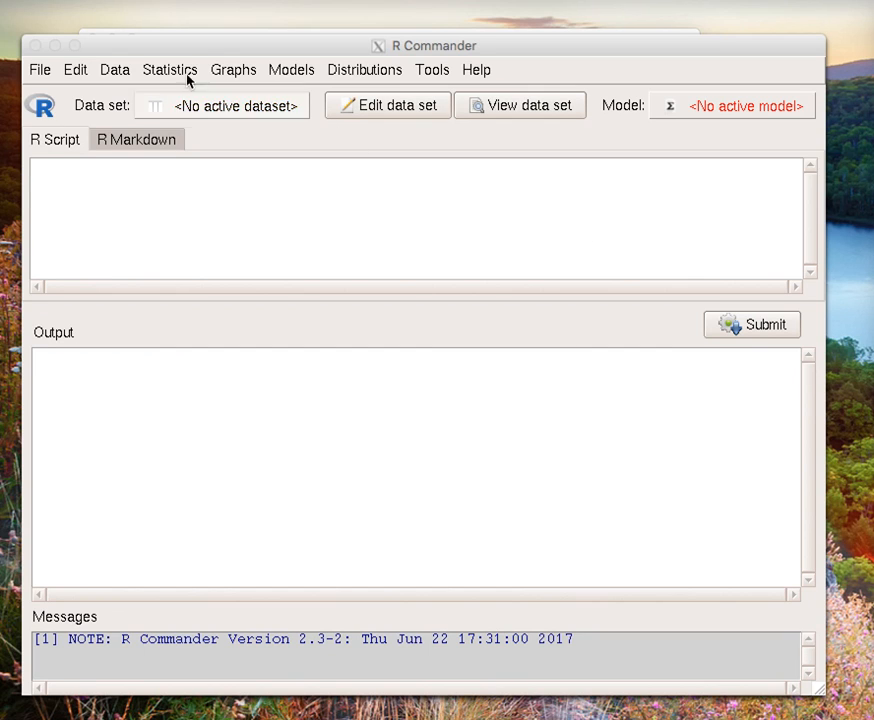
Step: Load the FireDrill.RData data set from the Data Sets folder on the Desktop
left_click(118, 70)
left_click(118, 70)
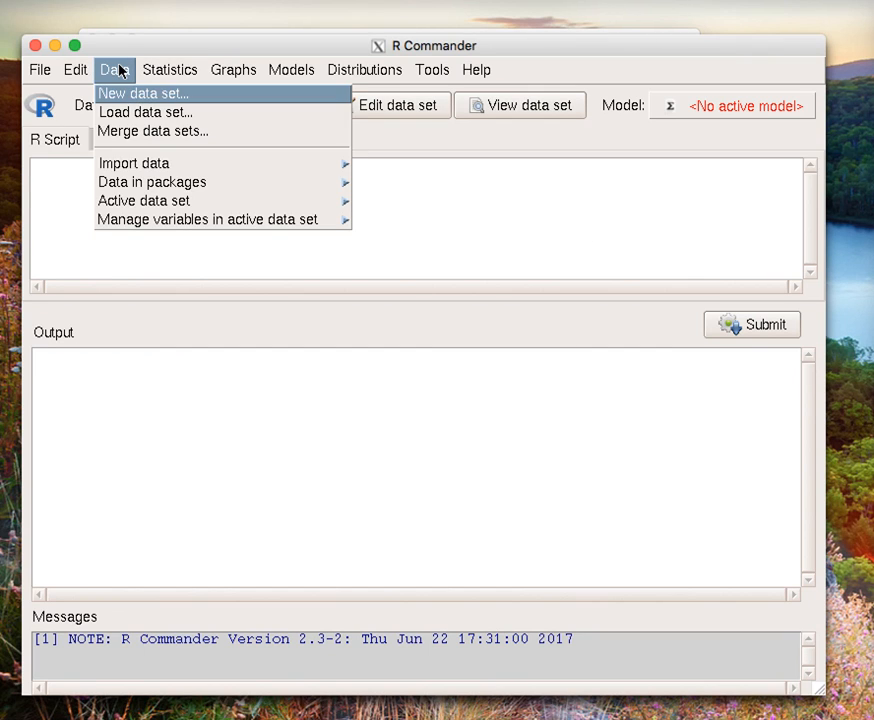
left_click(125, 116)
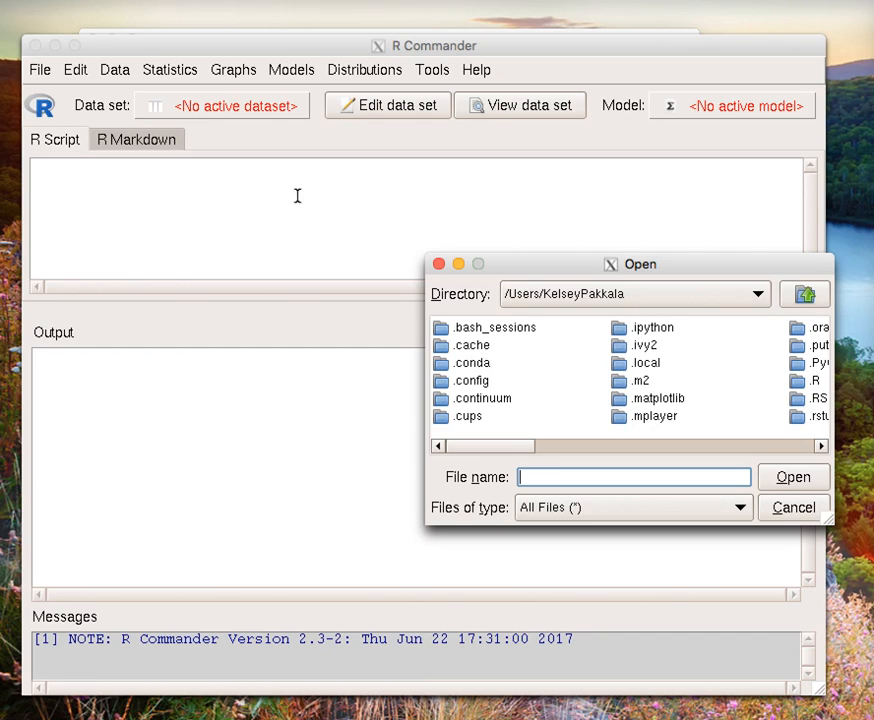
left_click_drag(549, 266, 435, 226)
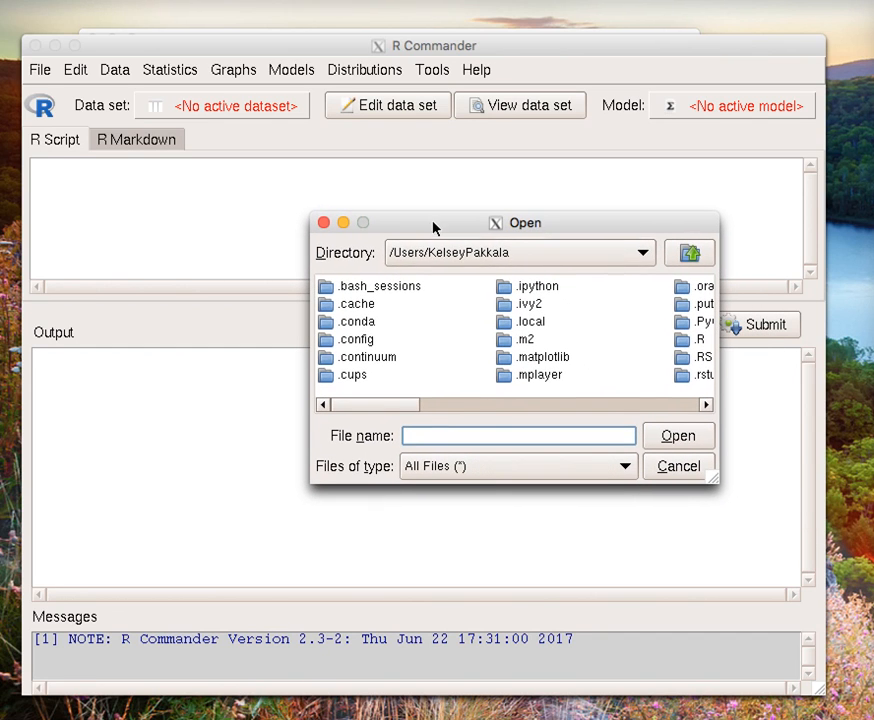
left_click(497, 408)
left_click(511, 408)
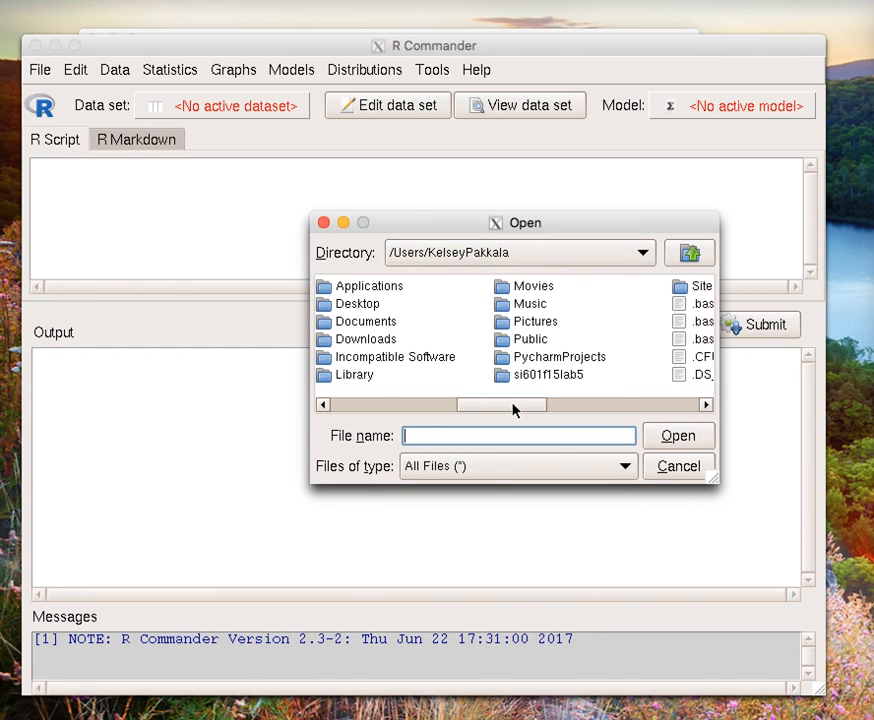
double_click(360, 304)
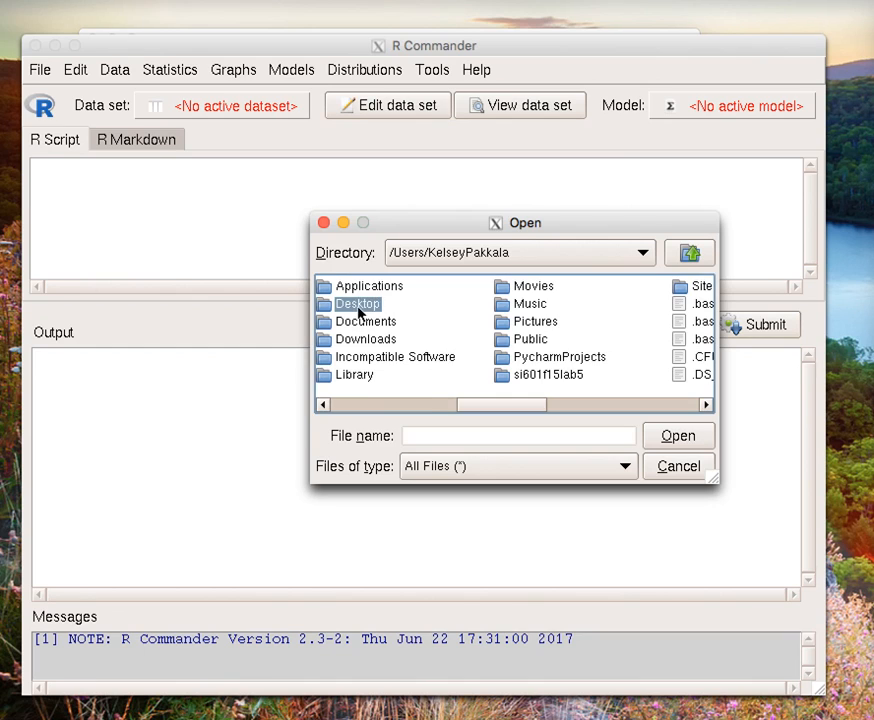
double_click(365, 303)
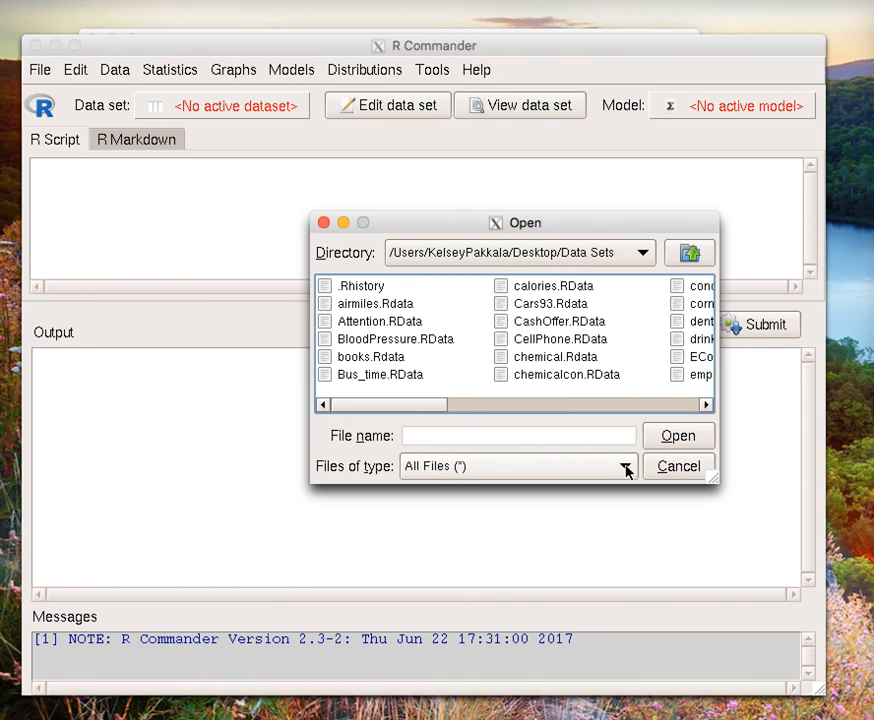
left_click(531, 405)
double_click(548, 339)
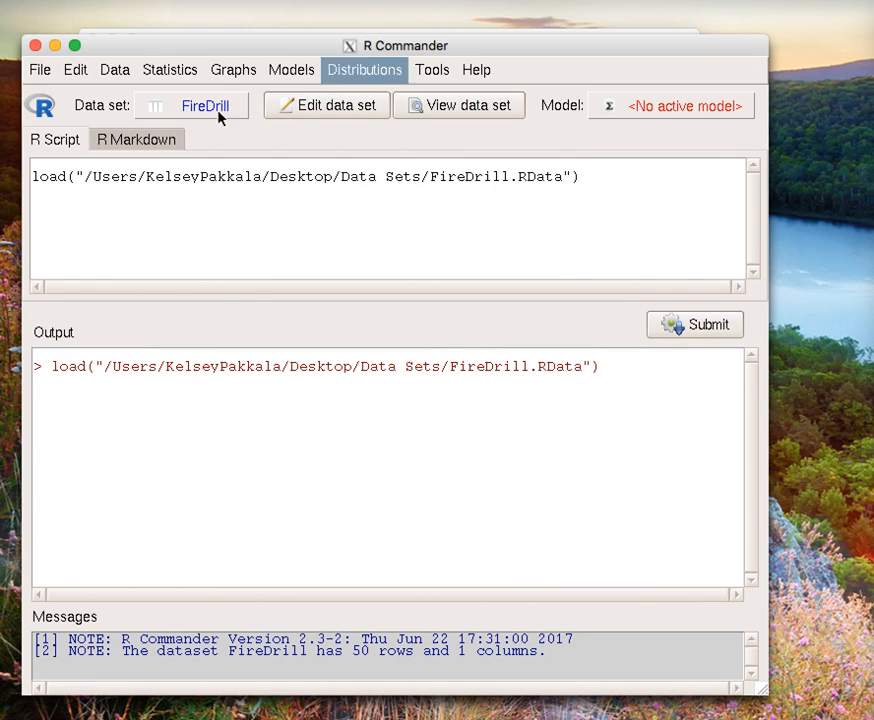
Step: Compute numerical summaries for EvacTime, adding the standard error of the mean to the default statistics
left_click(166, 71)
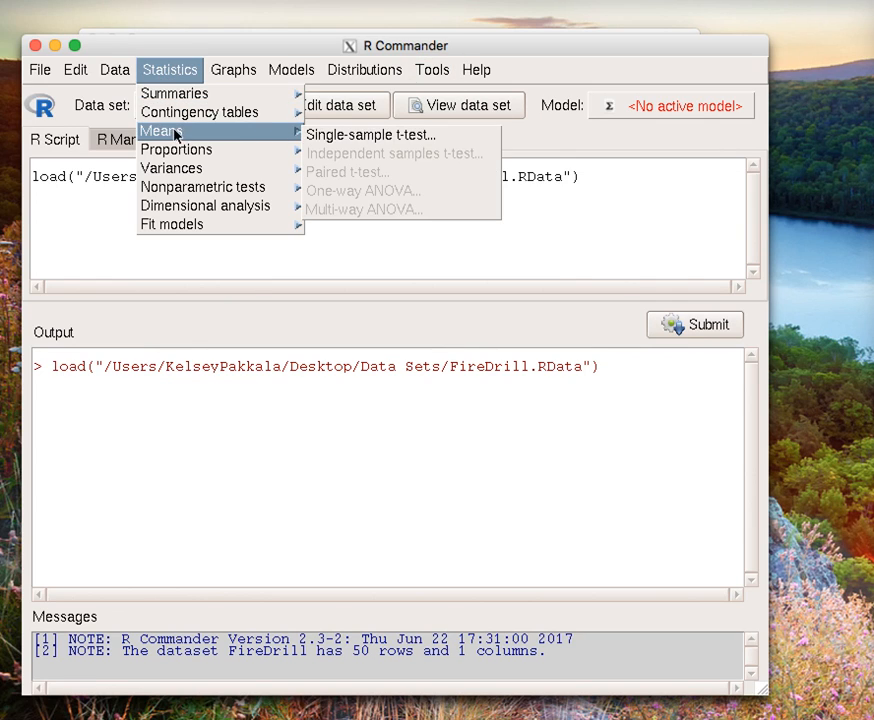
mouse_move(197, 92)
left_click(336, 114)
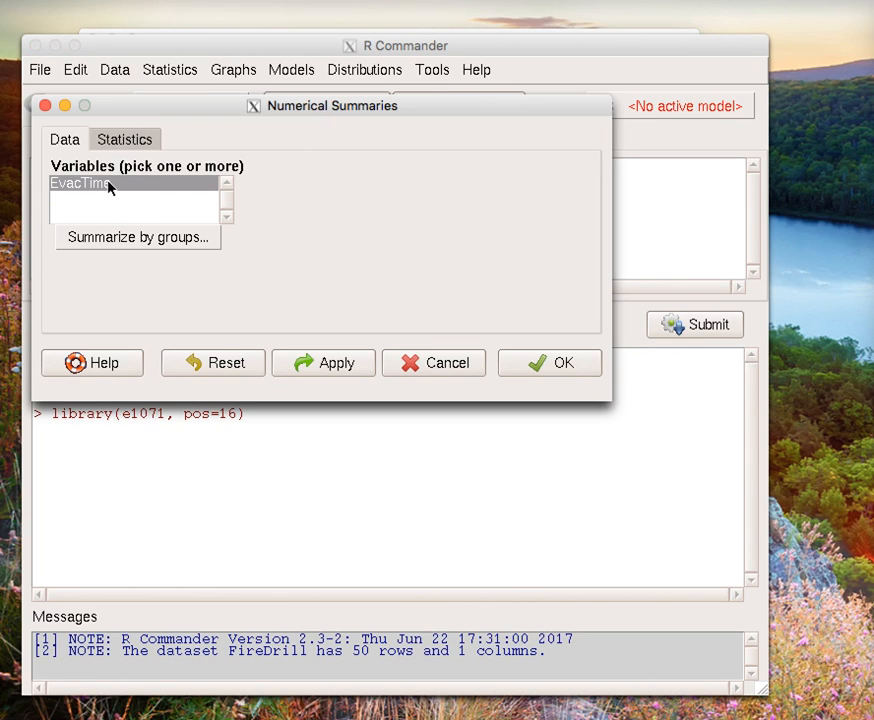
left_click(110, 186)
left_click(143, 141)
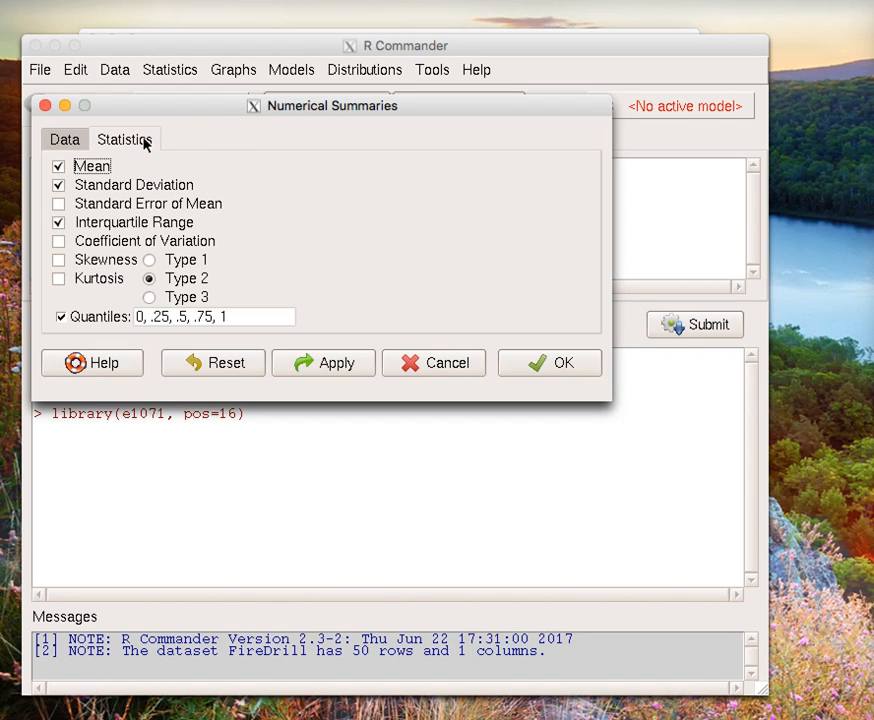
left_click(59, 205)
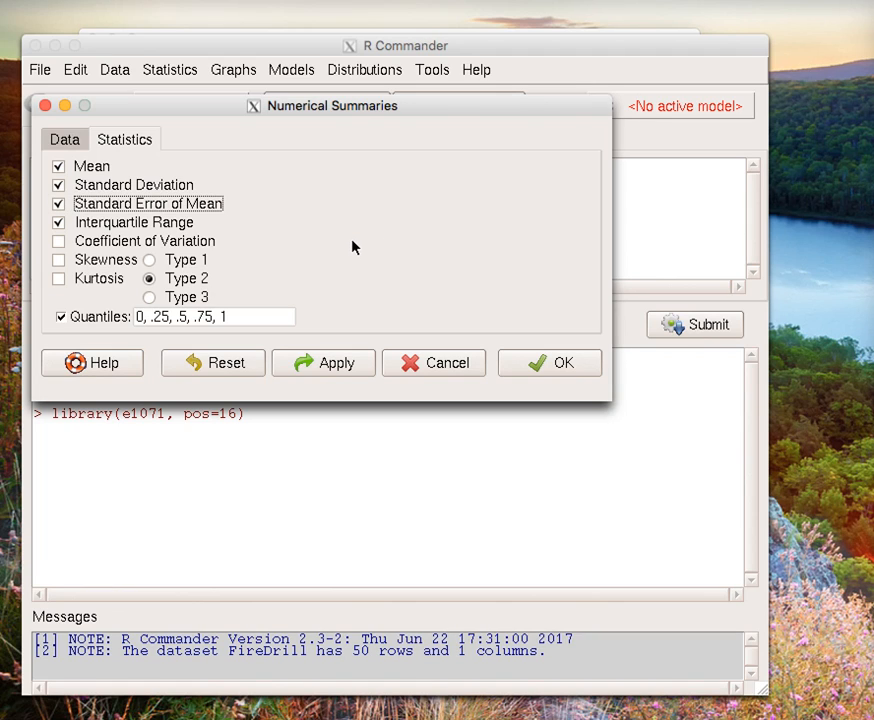
left_click(550, 366)
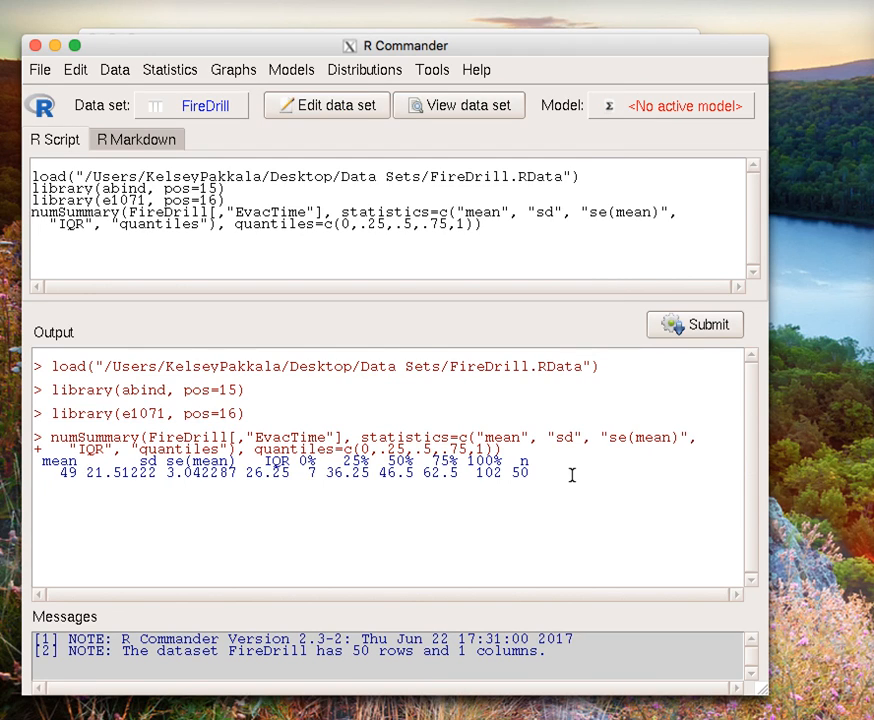
Step: Examine the summary output for EvacTime, highlighting the sample size, the standard error and the mean
left_click_drag(572, 474, 30, 459)
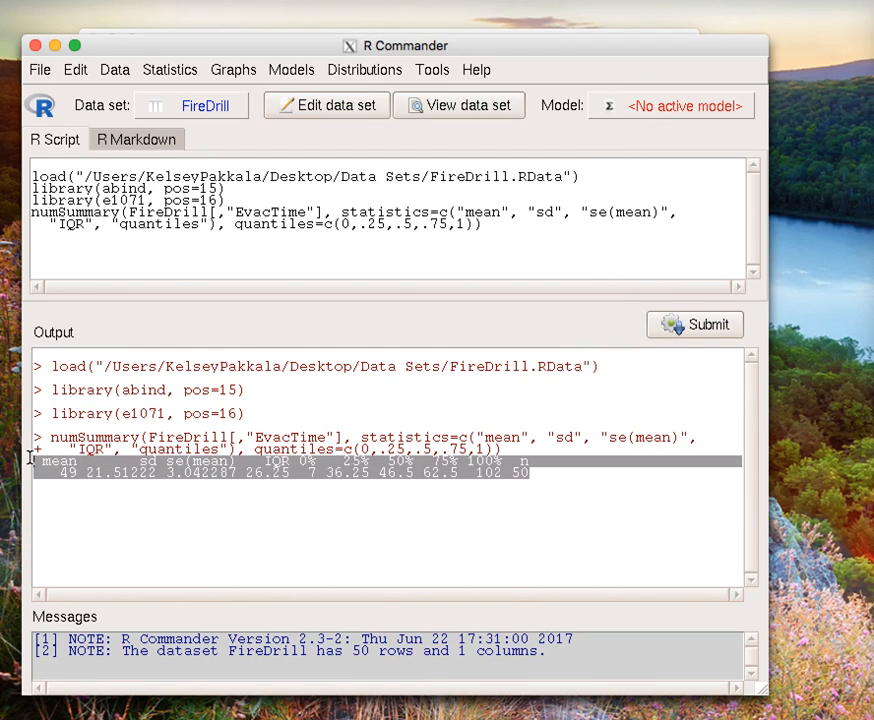
left_click(533, 473)
left_click_drag(535, 473, 512, 468)
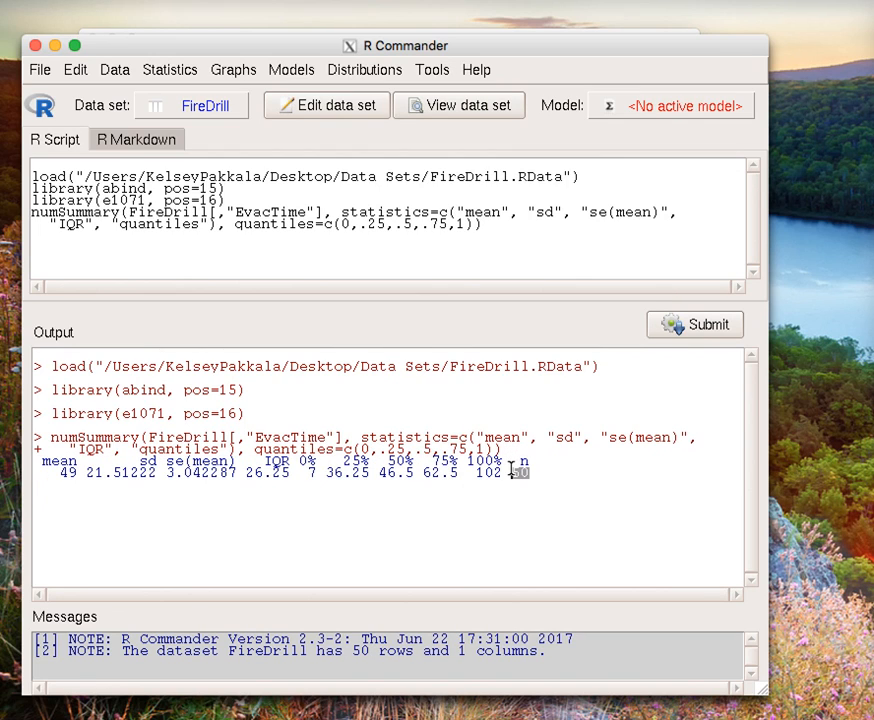
left_click_drag(241, 474, 163, 476)
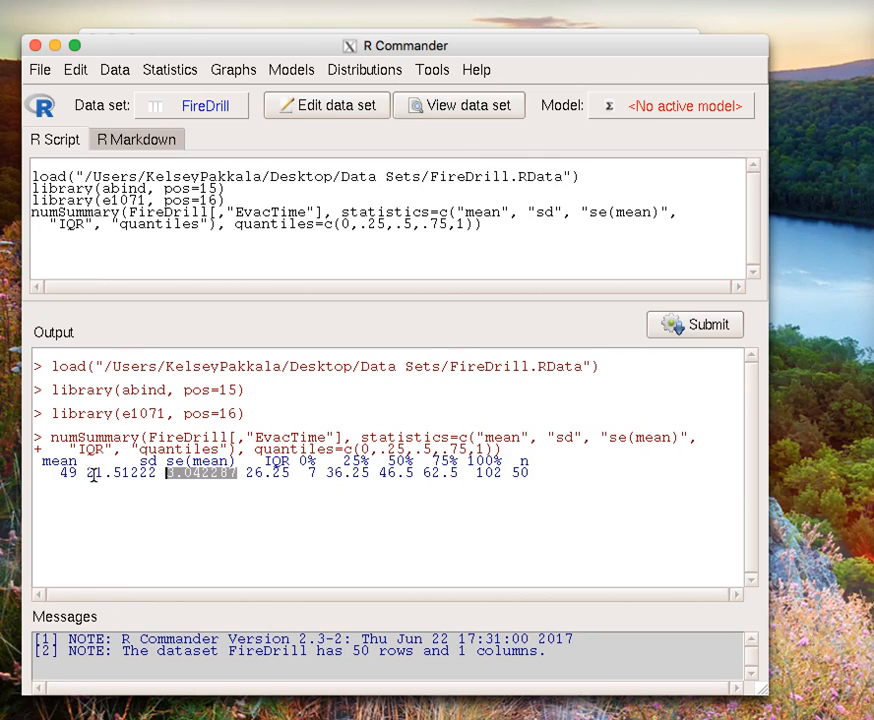
left_click_drag(79, 475, 36, 476)
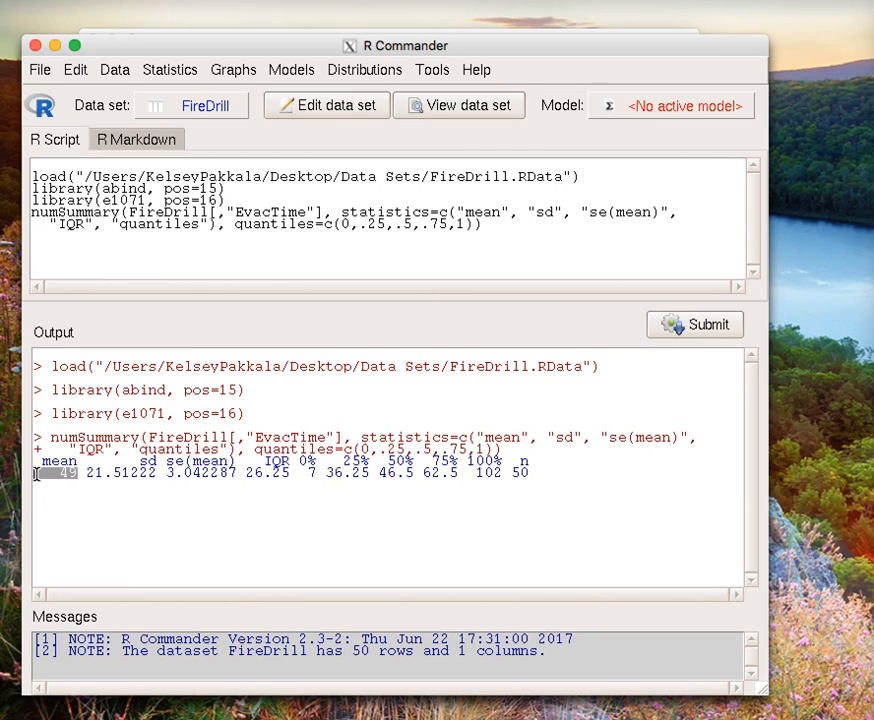
left_click(228, 517)
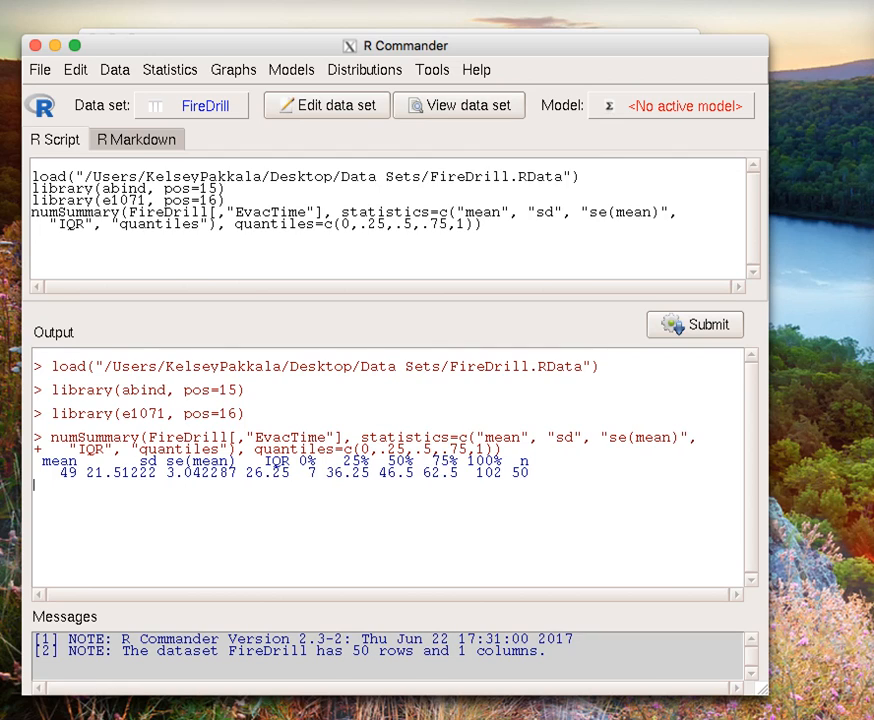
Step: Run a two-sided single-sample t-test on EvacTime with a null hypothesis mean of 40 and the default .95 confidence level
left_click(168, 72)
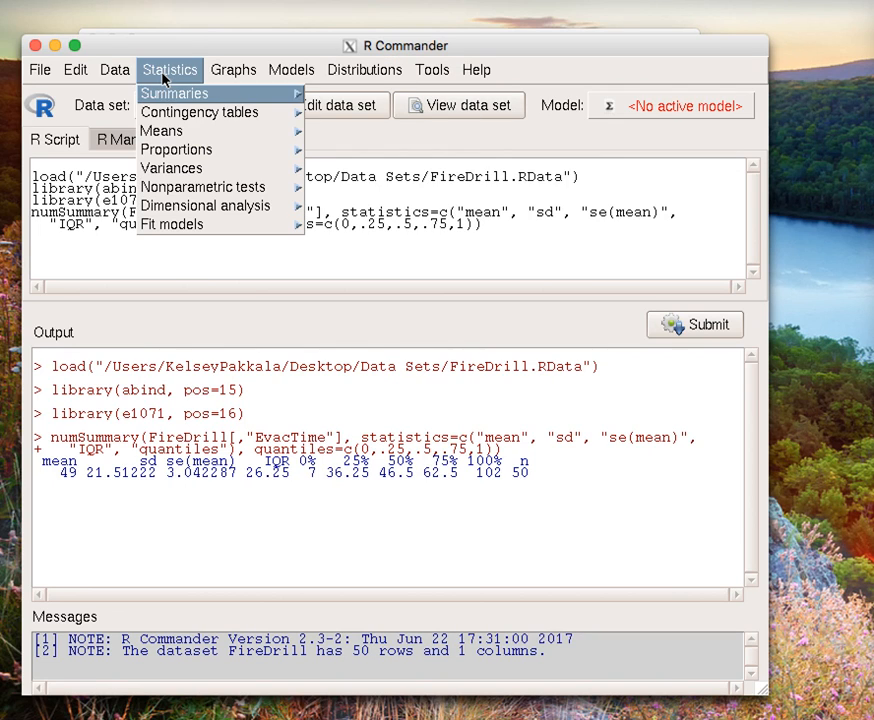
mouse_move(168, 116)
mouse_move(195, 136)
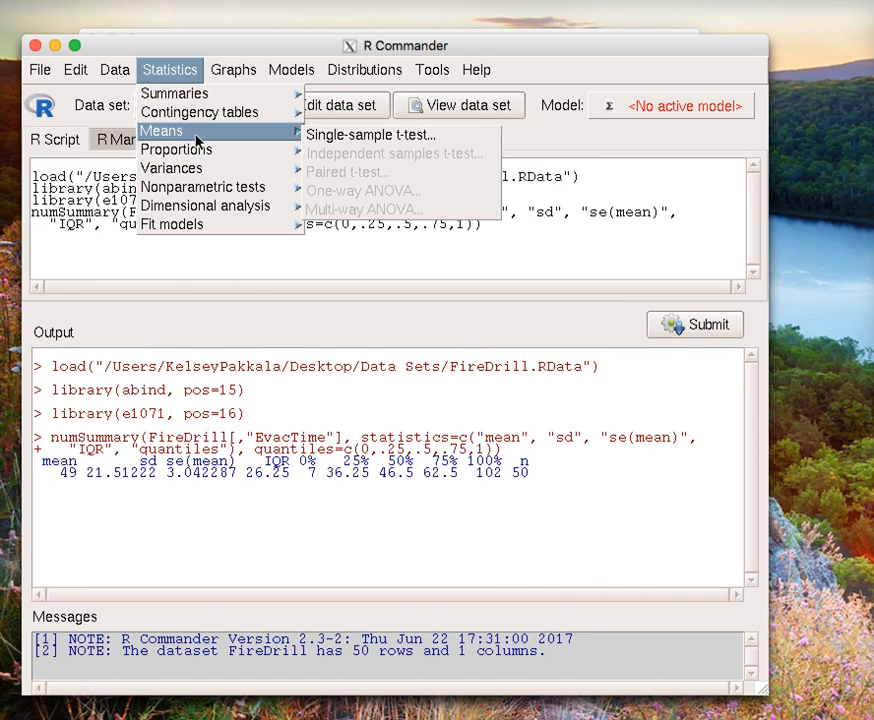
left_click(338, 138)
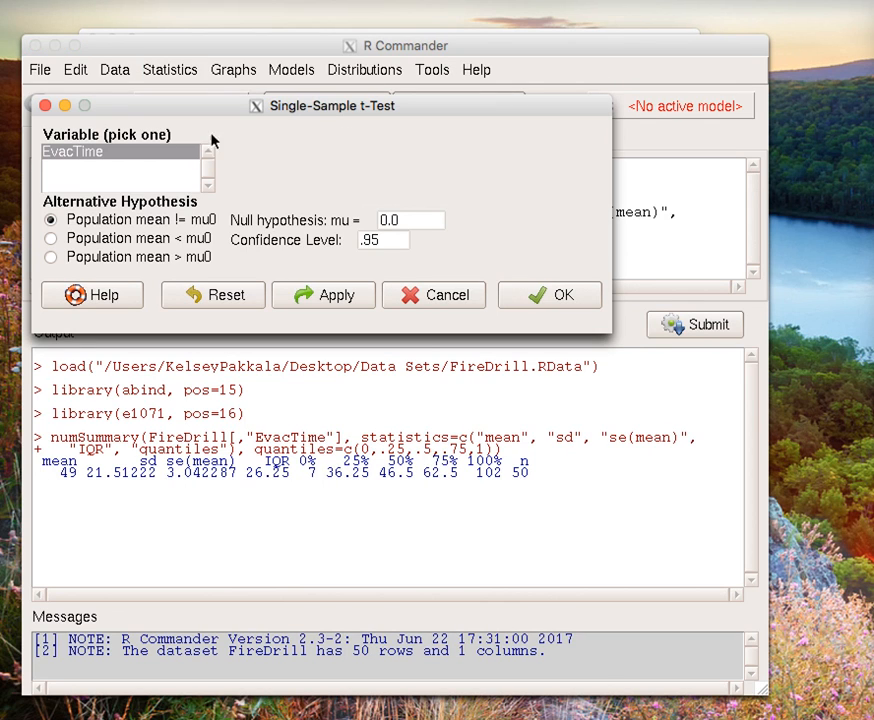
left_click(100, 153)
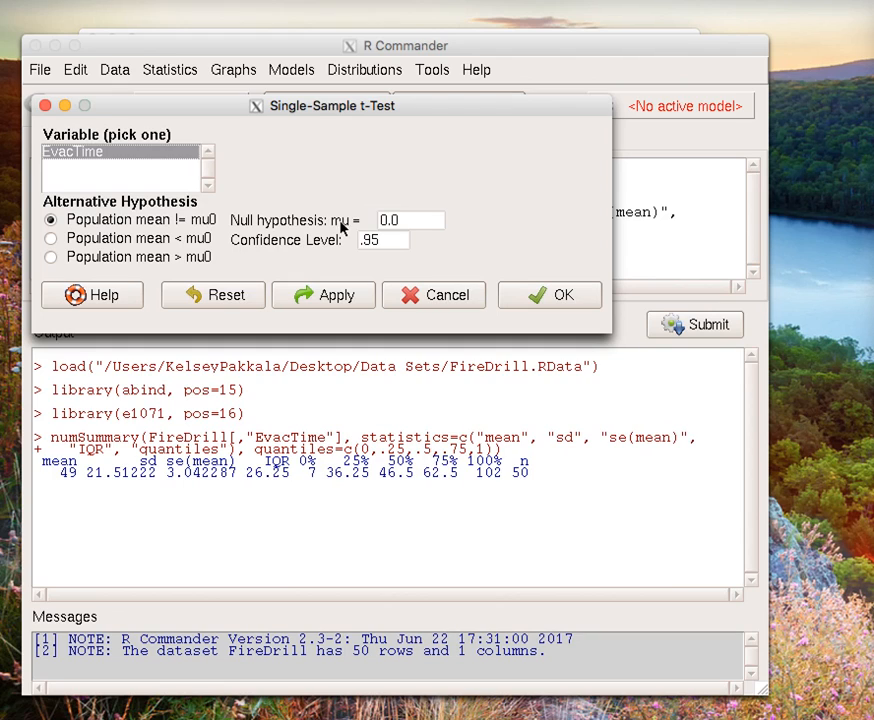
left_click_drag(414, 220, 358, 228)
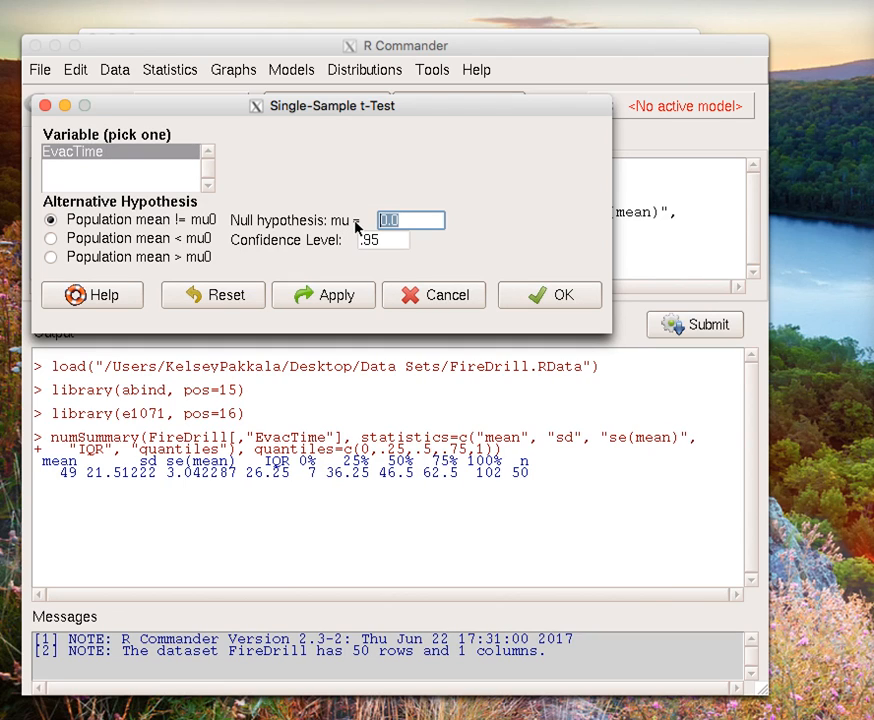
type("40")
left_click(561, 297)
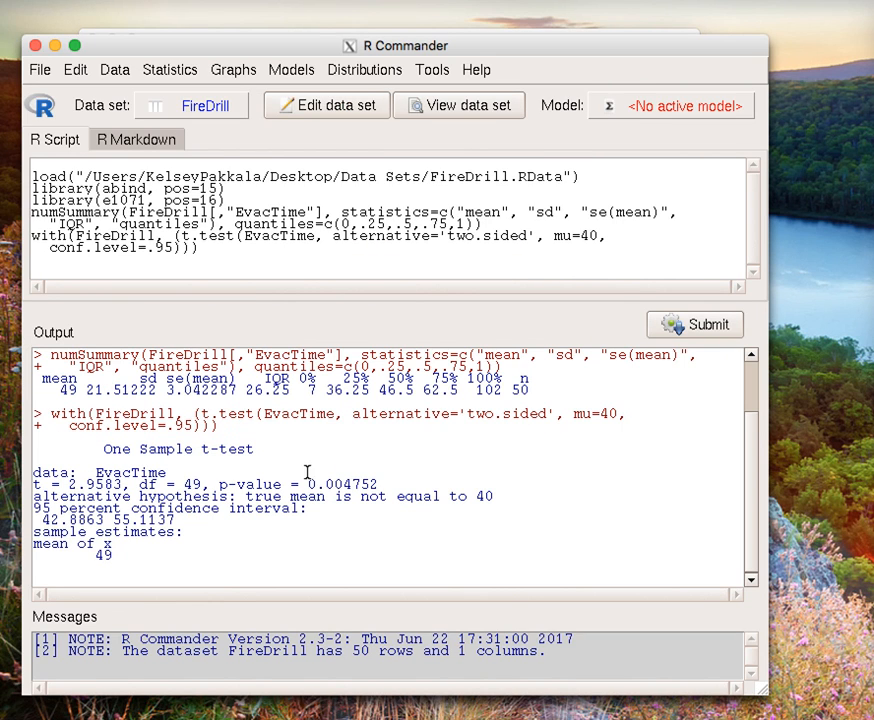
Step: Review the t-test output, highlighting the t statistic, p-value, alternative hypothesis, sample mean and 95 percent confidence interval
left_click_drag(187, 549, 35, 449)
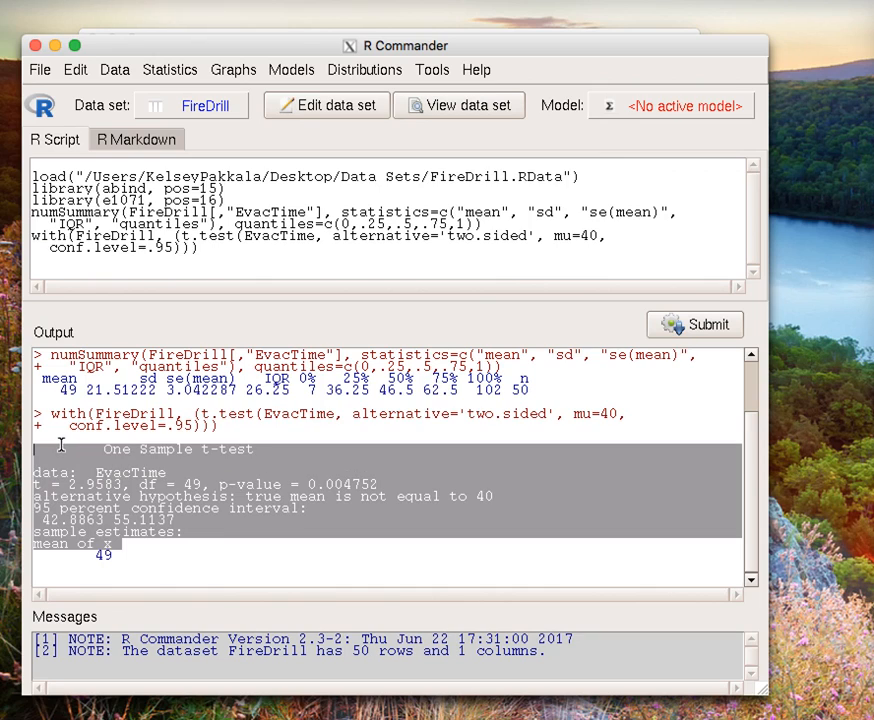
left_click(100, 507)
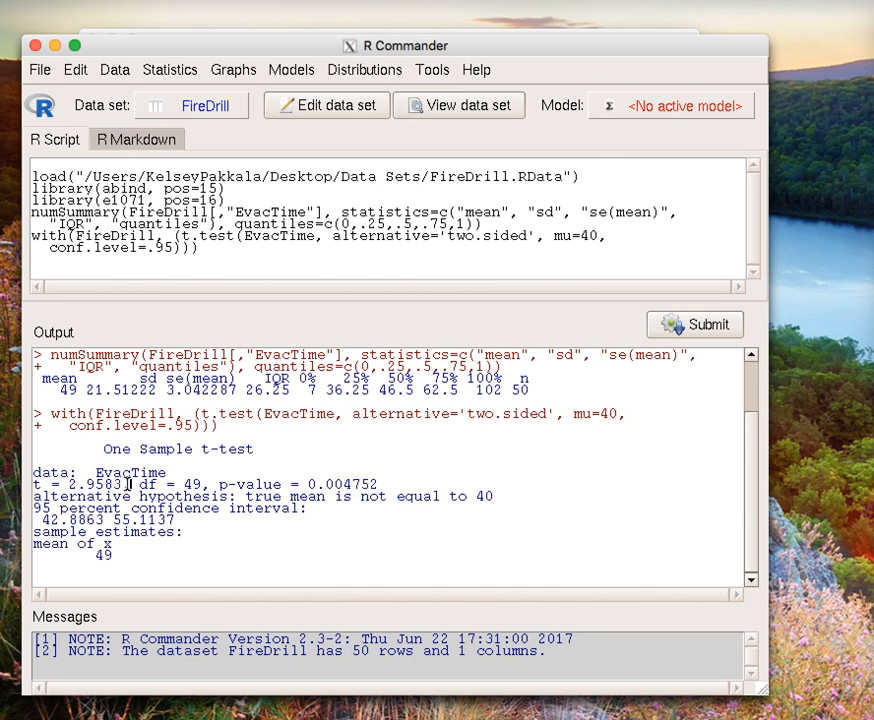
left_click_drag(124, 484, 24, 484)
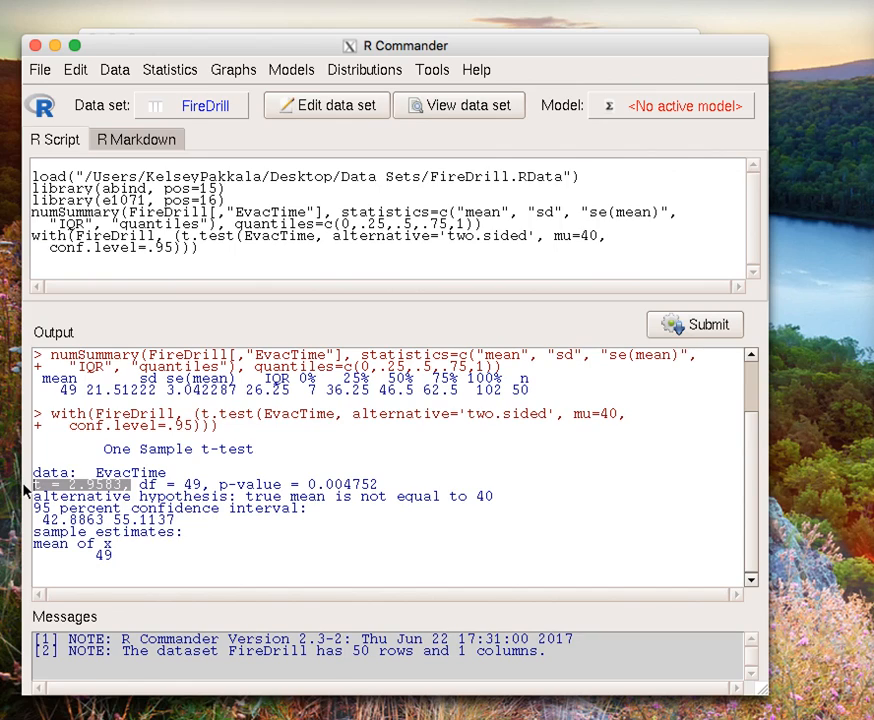
left_click_drag(379, 484, 212, 484)
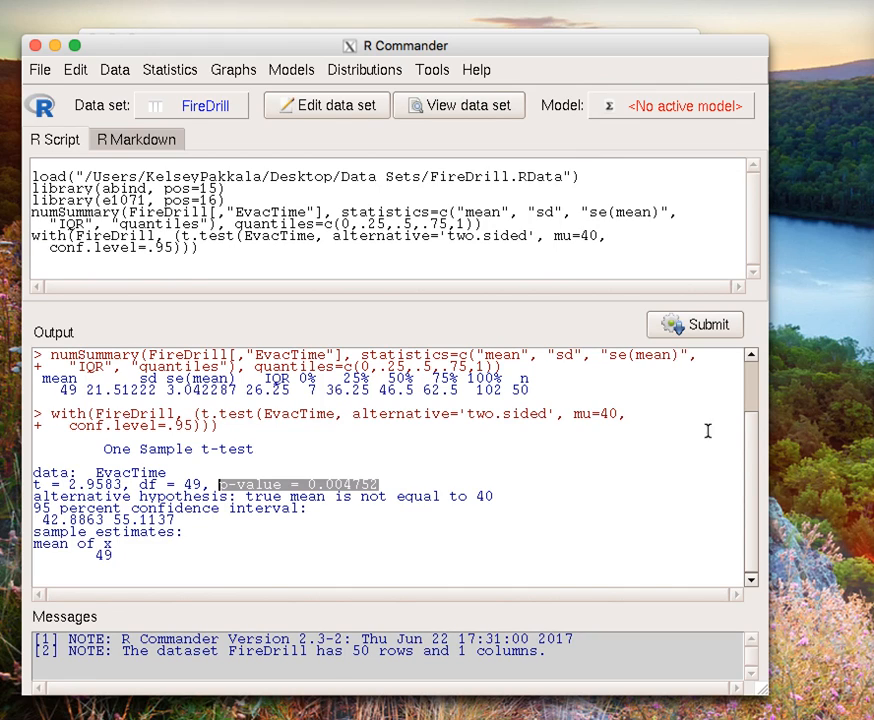
left_click(430, 518)
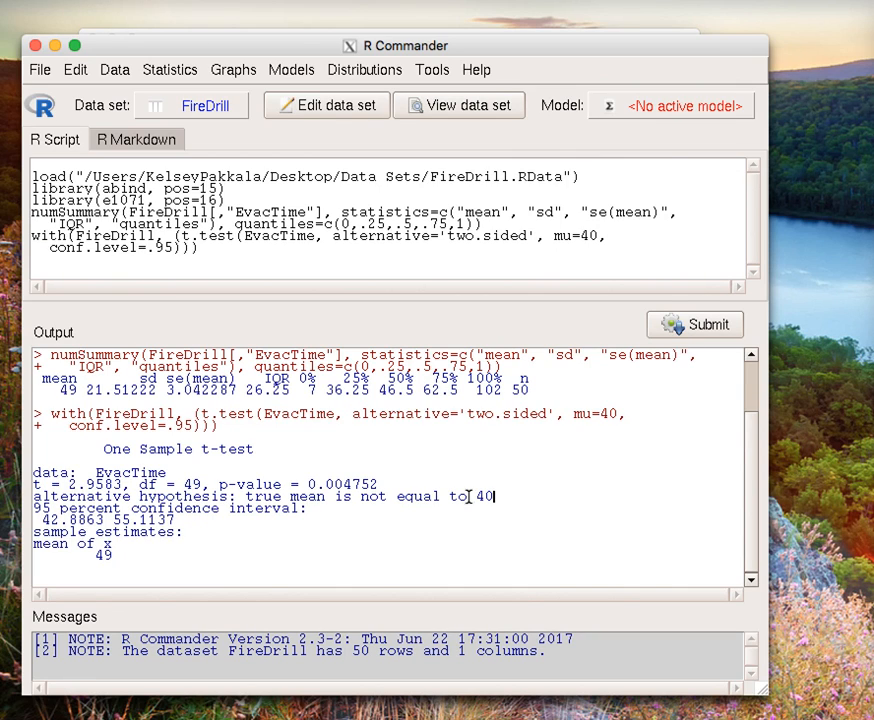
left_click_drag(494, 497, 237, 497)
left_click(271, 531)
left_click_drag(144, 556, 29, 536)
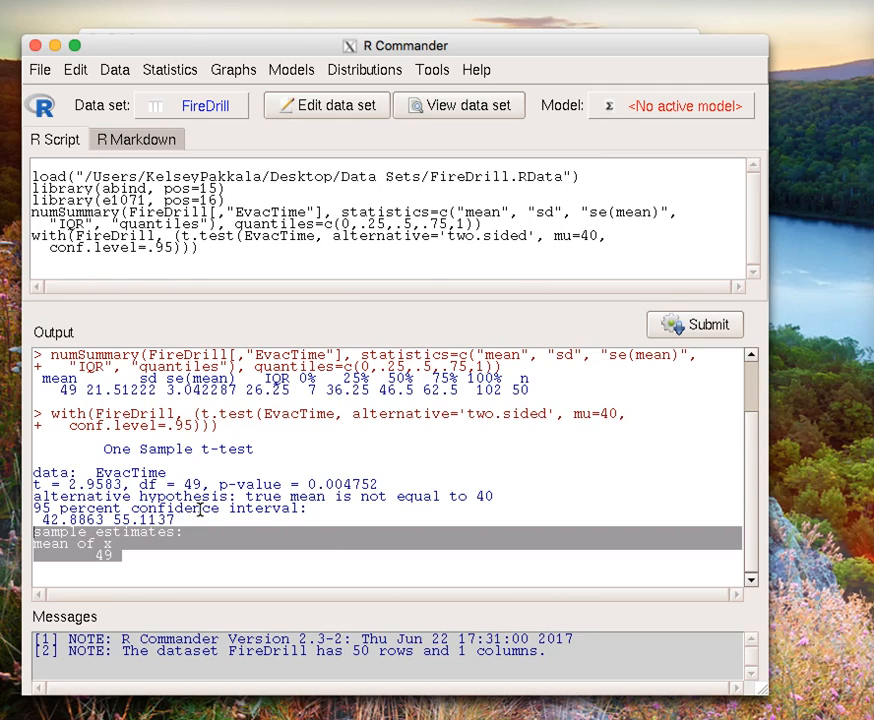
left_click_drag(178, 520, 26, 510)
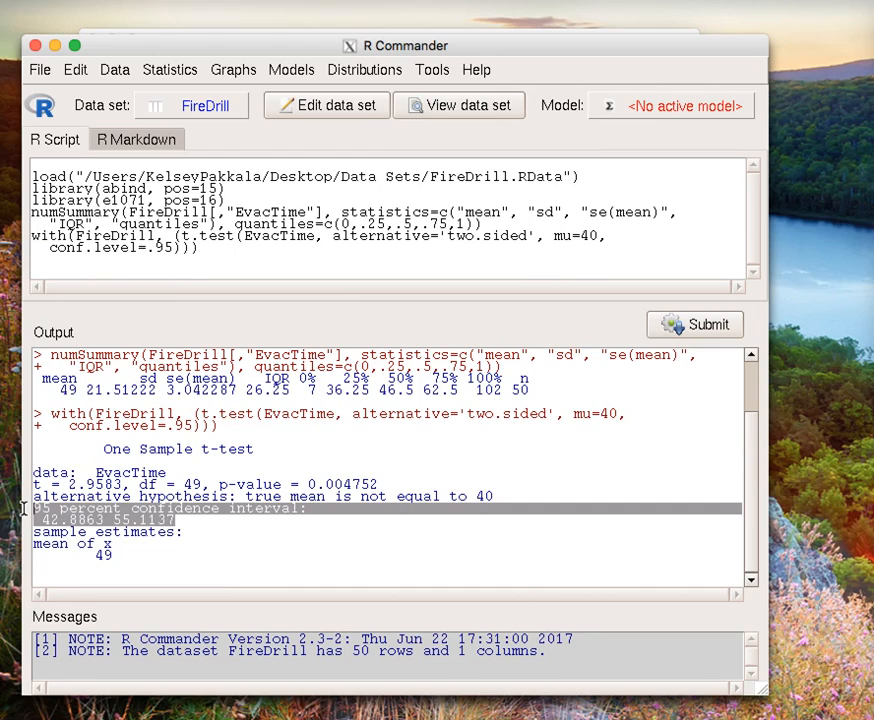
left_click(527, 486)
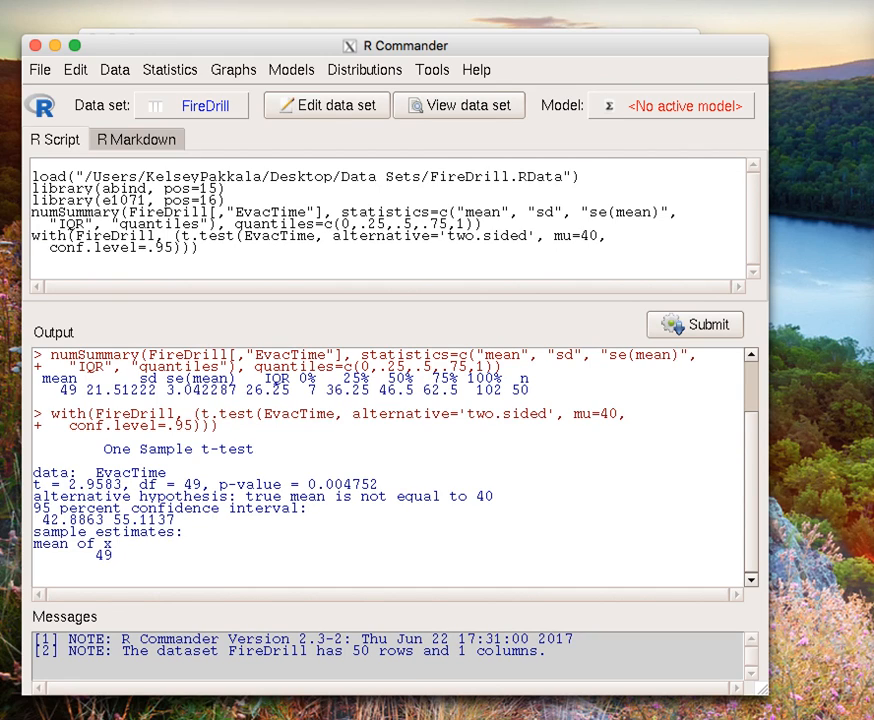
Step: Run another two-sided single-sample t-test on EvacTime with the null hypothesis mean set to 0 and the confidence level to .90
left_click(168, 70)
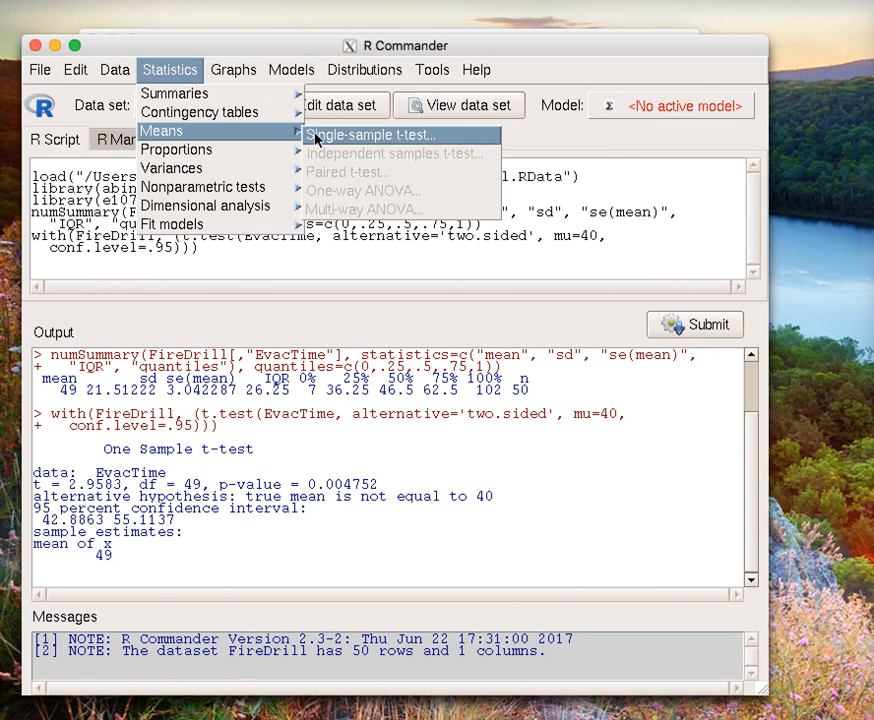
left_click(314, 136)
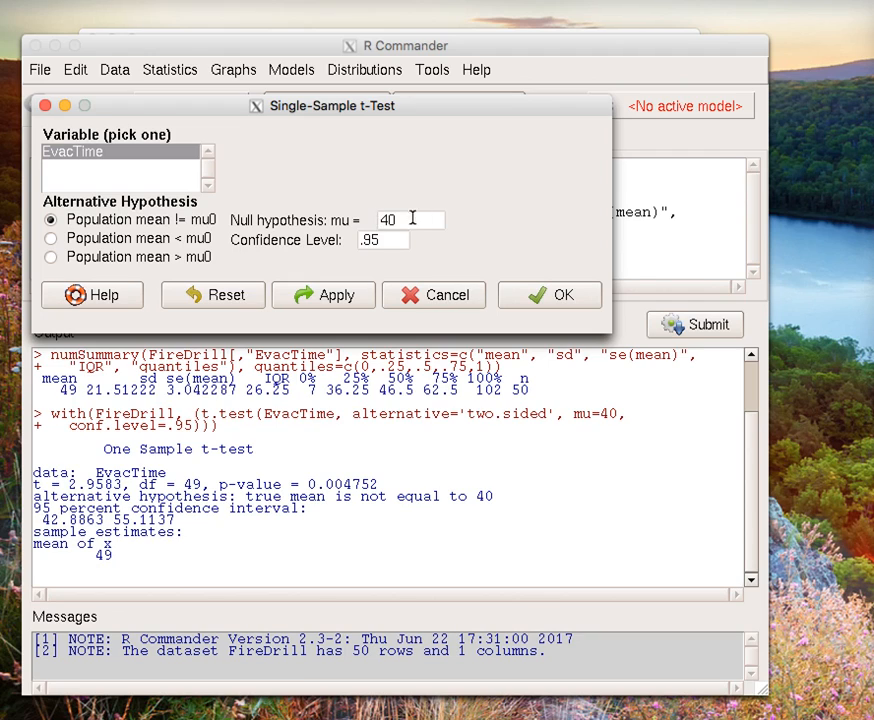
left_click_drag(412, 218, 297, 220)
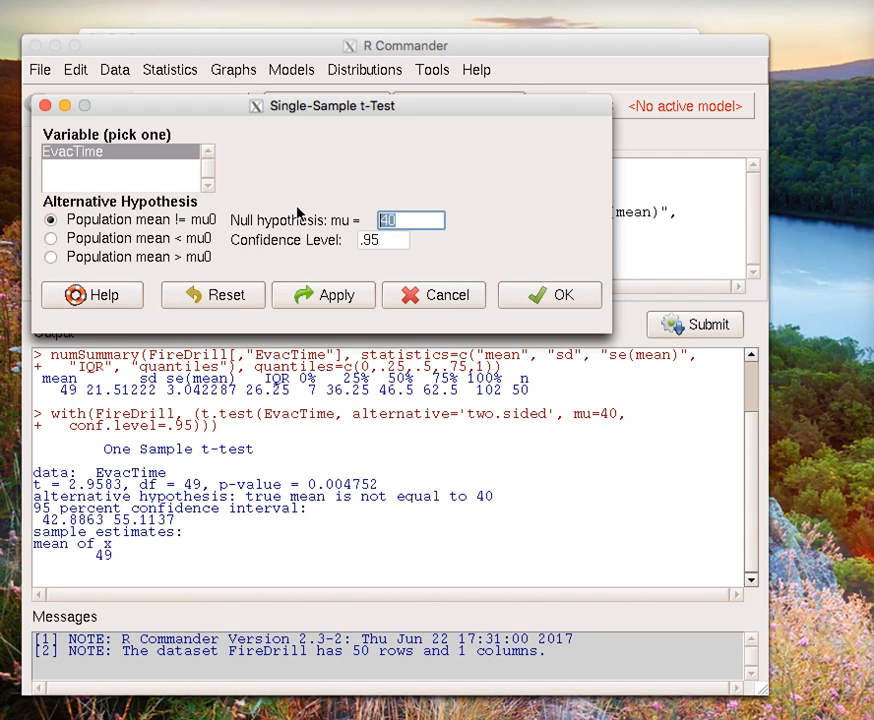
type("0")
double_click(398, 238)
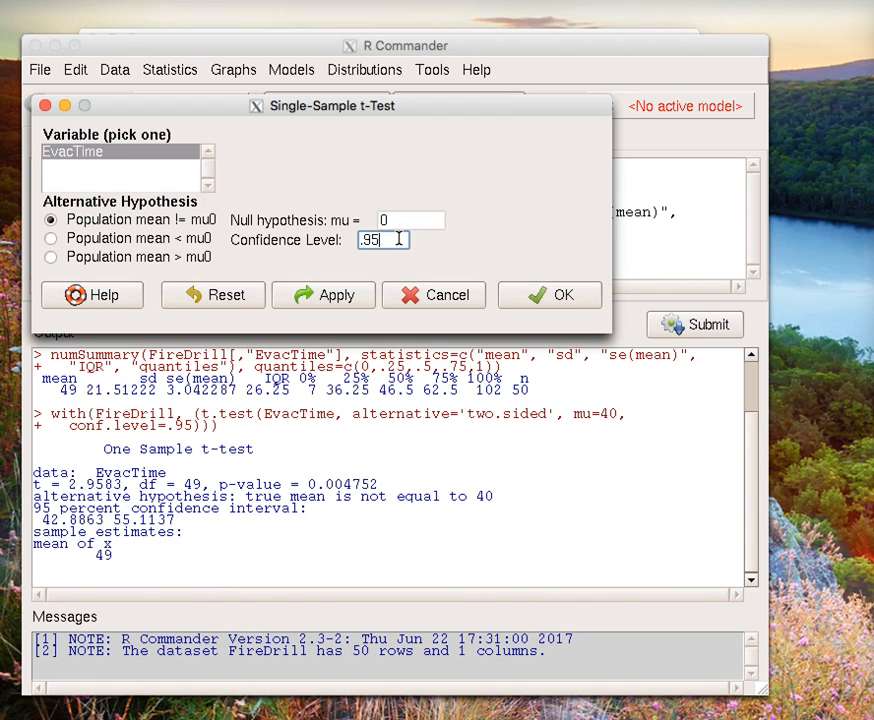
type(".90")
left_click(556, 298)
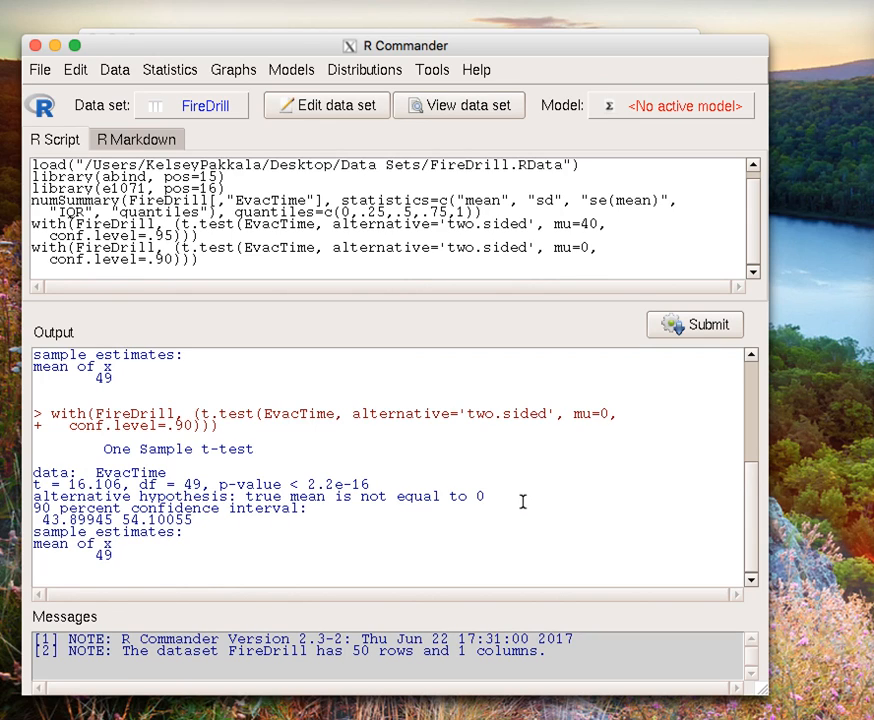
Step: Examine the new t-test output, highlighting the test result lines and the 90 percent confidence interval
left_click_drag(523, 499, 35, 469)
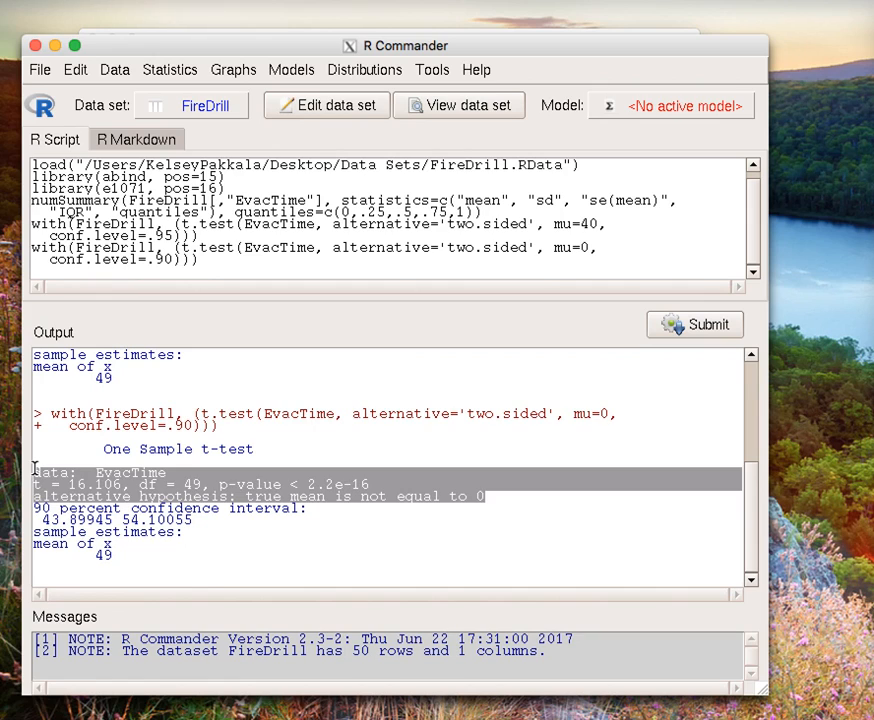
left_click_drag(219, 526, 8, 517)
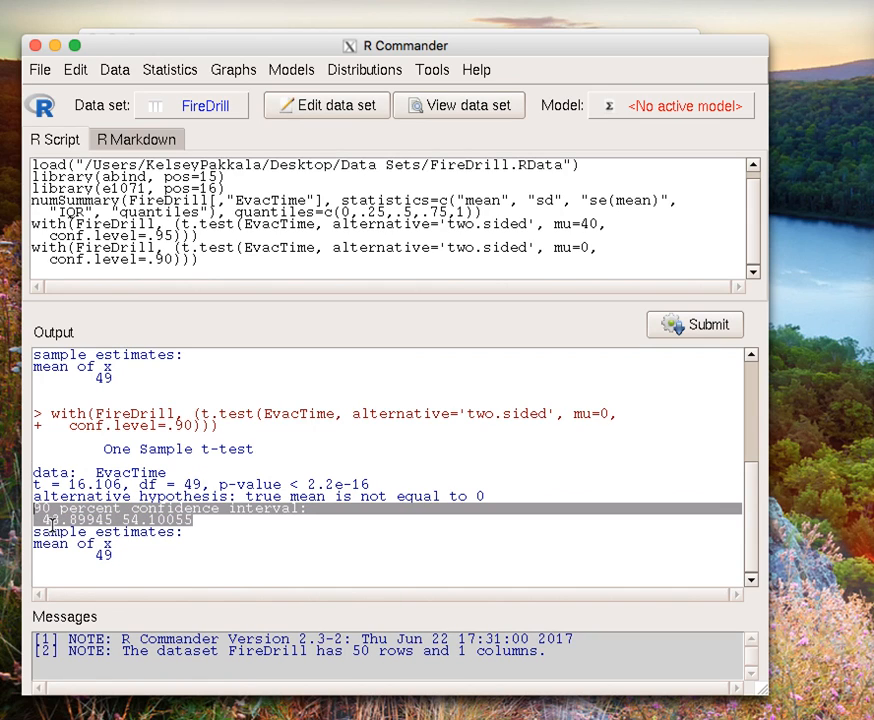